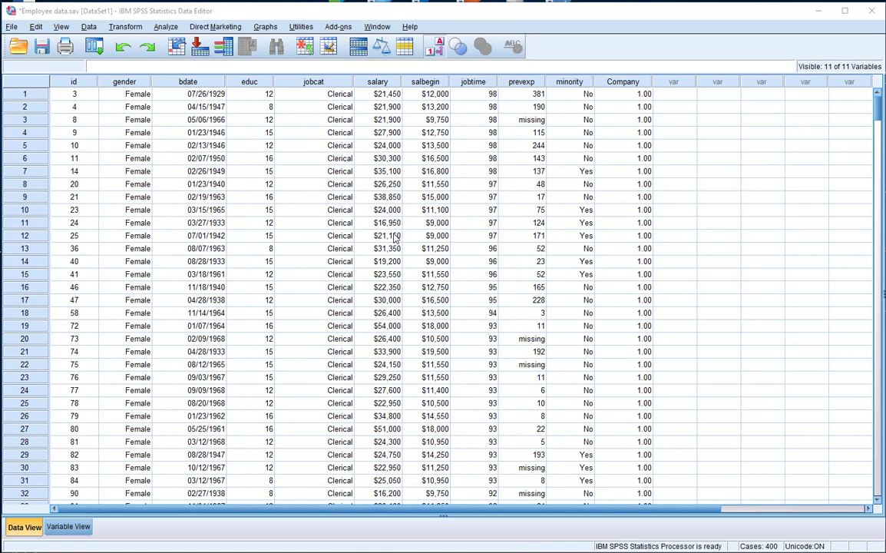
Step: Examine the gender column and the last case of the employee data set, returning to the first case
click(139, 83)
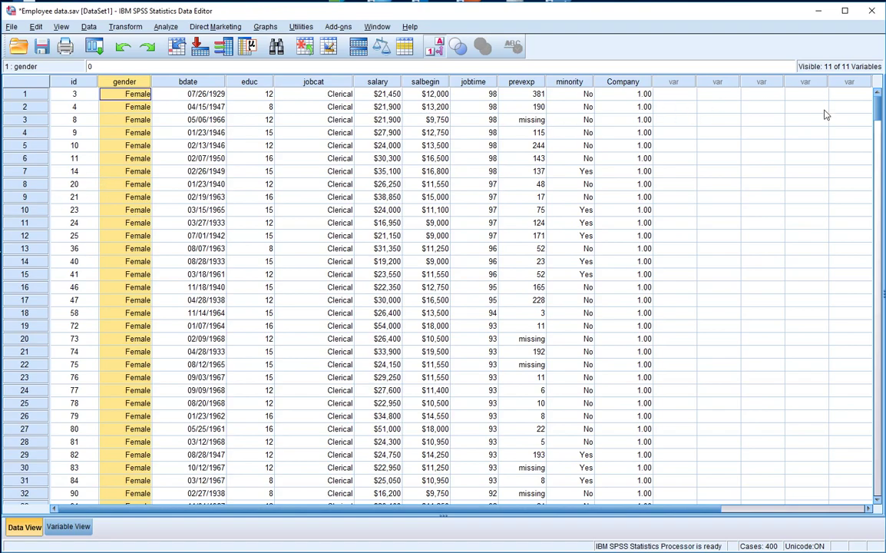
drag(877, 108, 879, 469)
click(25, 380)
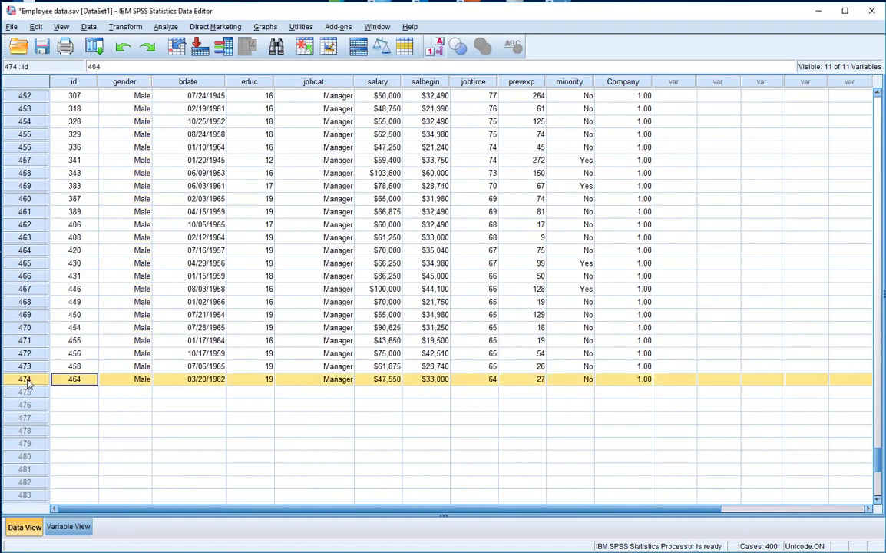
drag(879, 472, 687, 108)
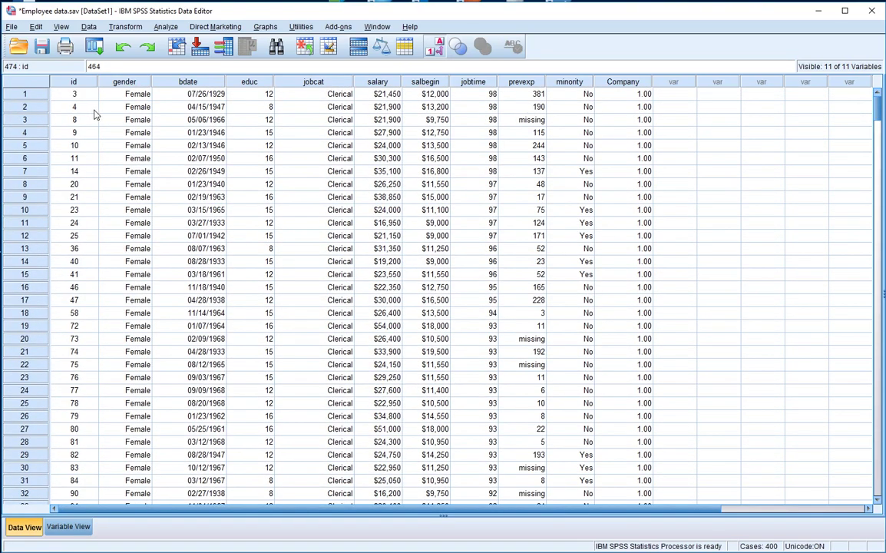
Step: Check the numeric codes behind the gender categories by turning value labels off and back on
click(133, 82)
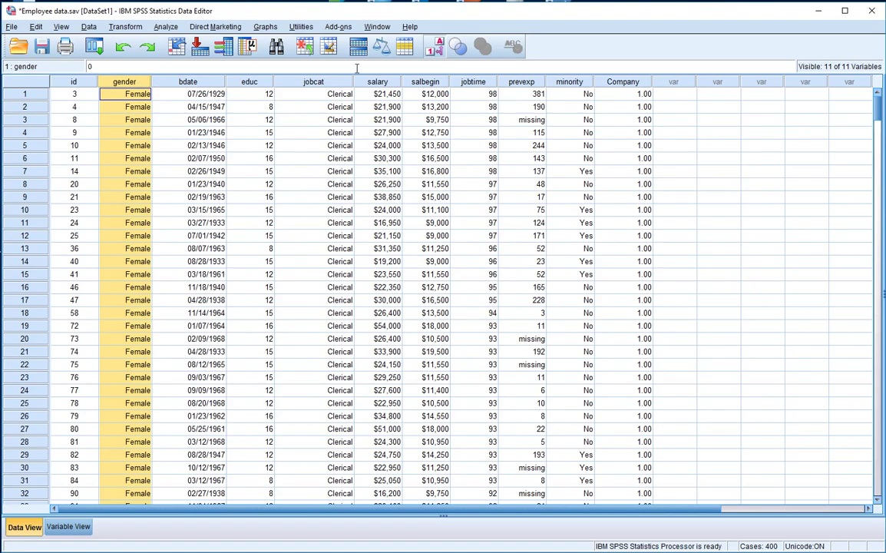
click(436, 47)
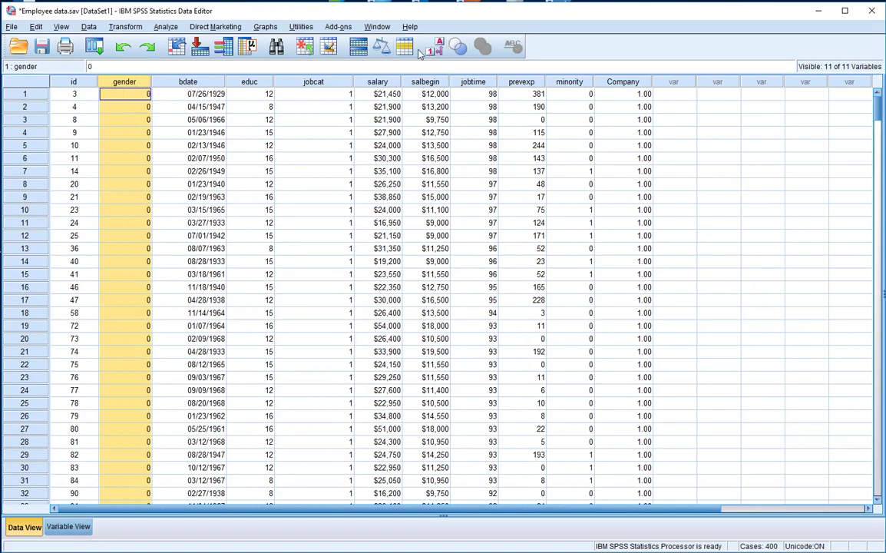
click(435, 47)
mouse_move(878, 101)
mouse_down()
mouse_move(880, 387)
mouse_move(878, 93)
mouse_up()
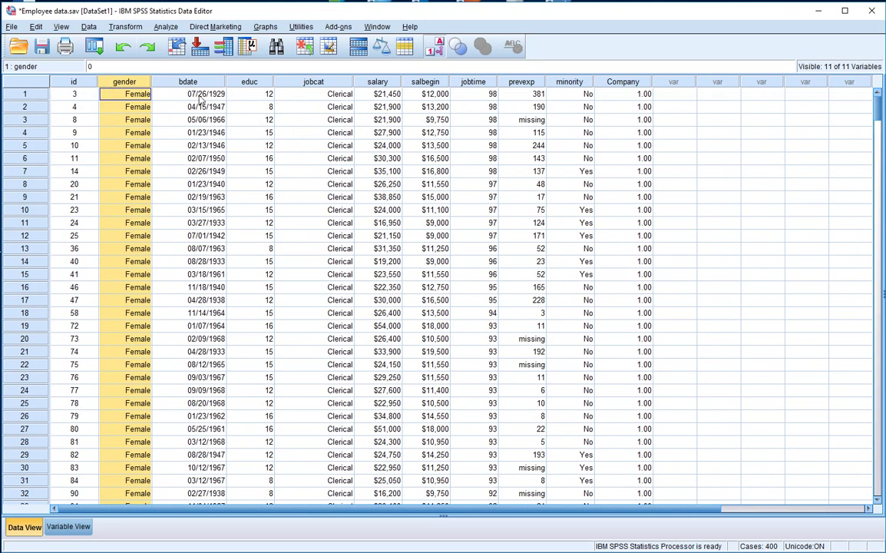
Step: Examine the jobcat, salary, salbegin and prevexp columns, comparing beginning salary with previous experience
click(335, 83)
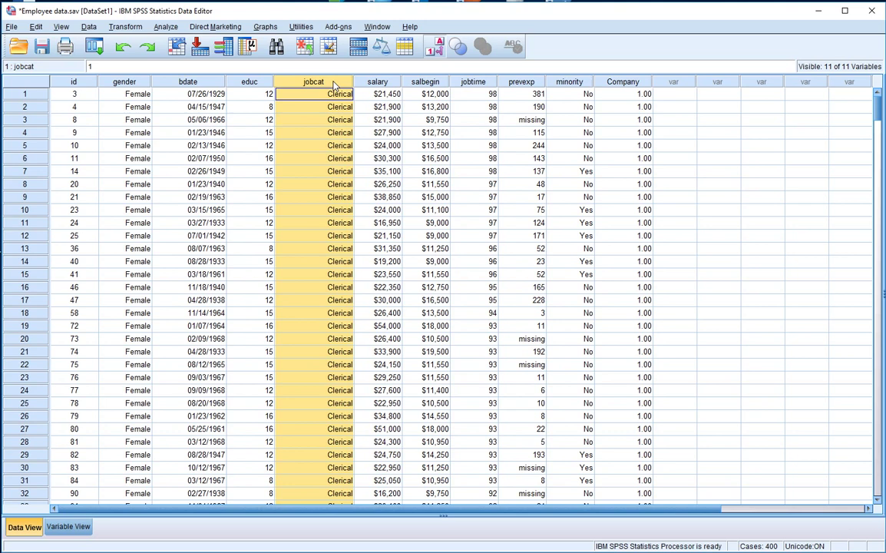
click(383, 83)
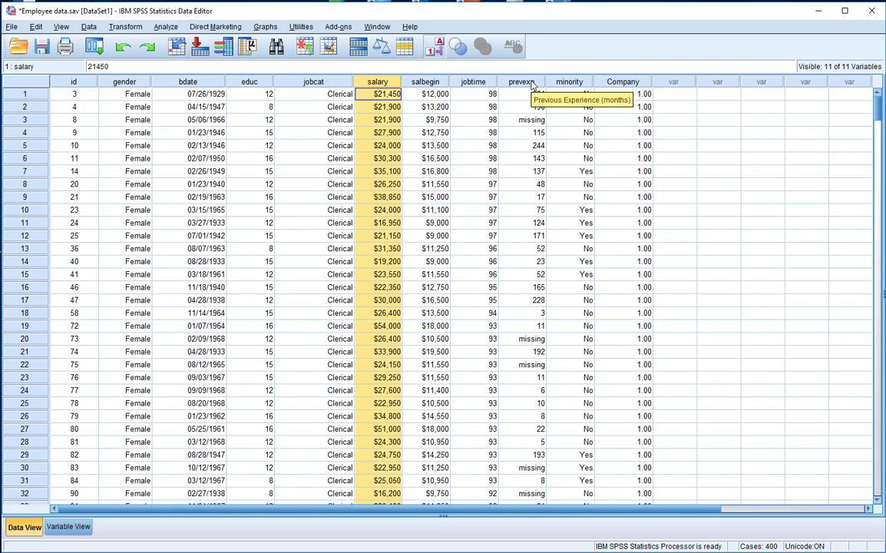
click(400, 80)
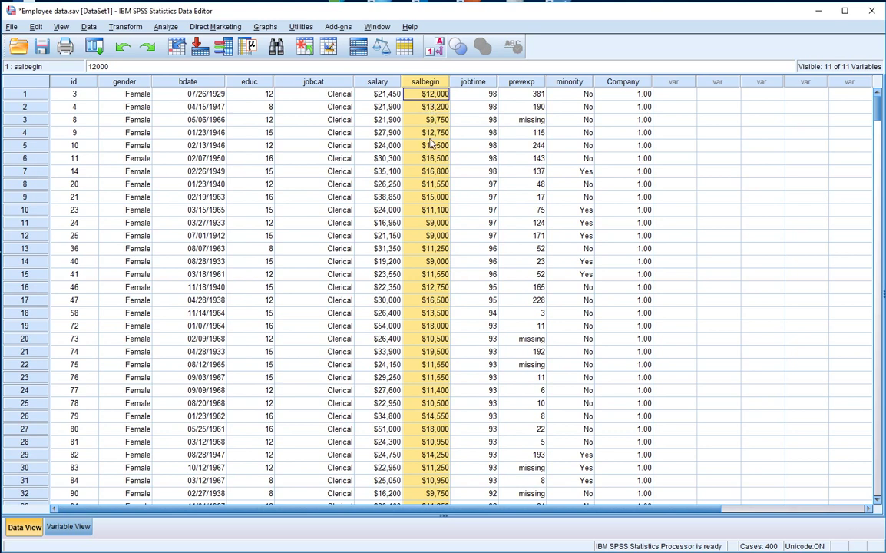
click(514, 83)
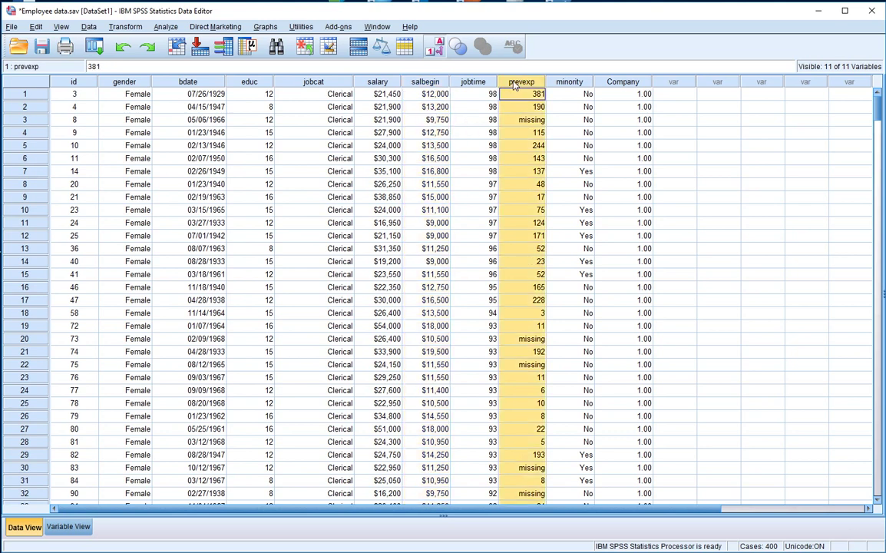
click(425, 82)
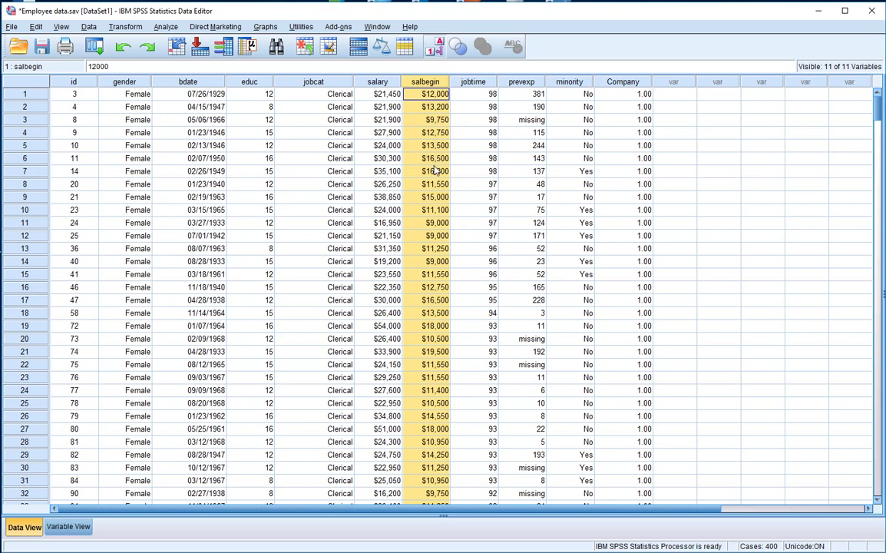
click(526, 83)
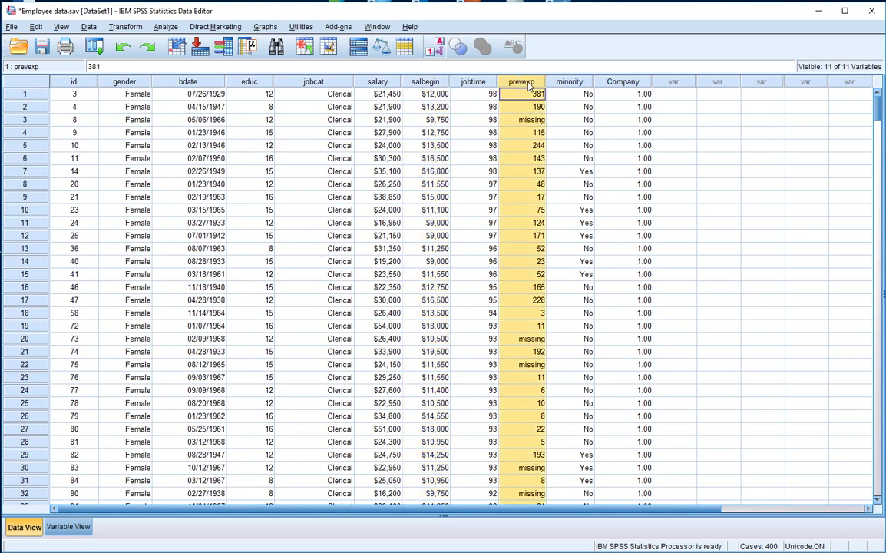
click(428, 85)
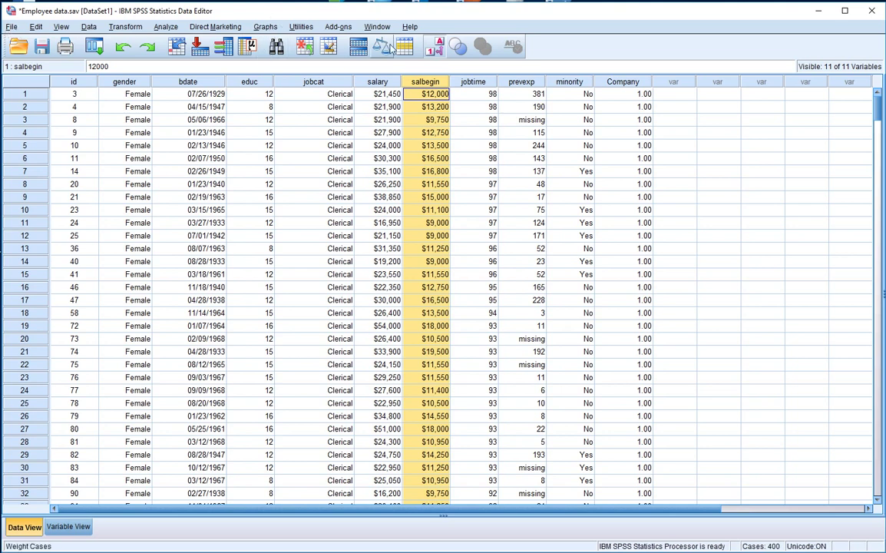
Step: Create a legacy Simple Scatter plot with Beginning Salary [salbegin] on the Y axis and Previous Experience (months) [prevexp] on the X axis
click(265, 27)
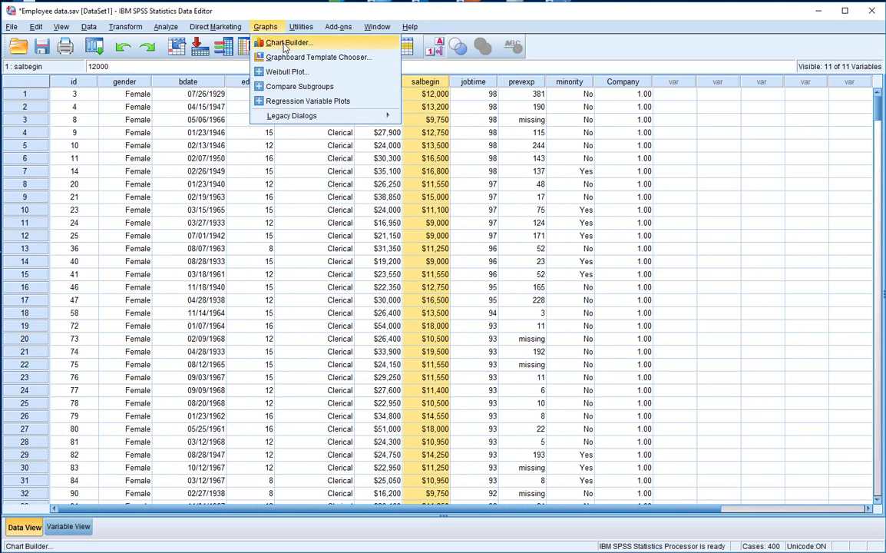
mouse_move(281, 113)
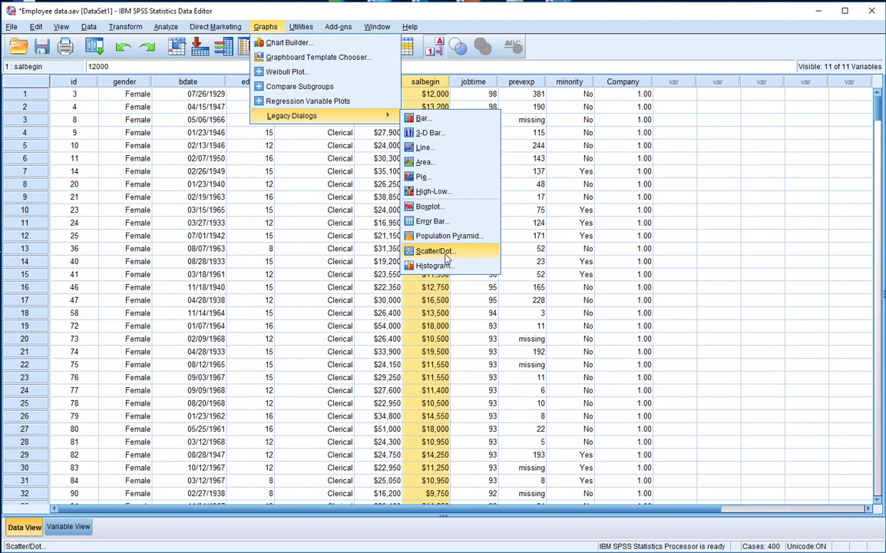
click(435, 251)
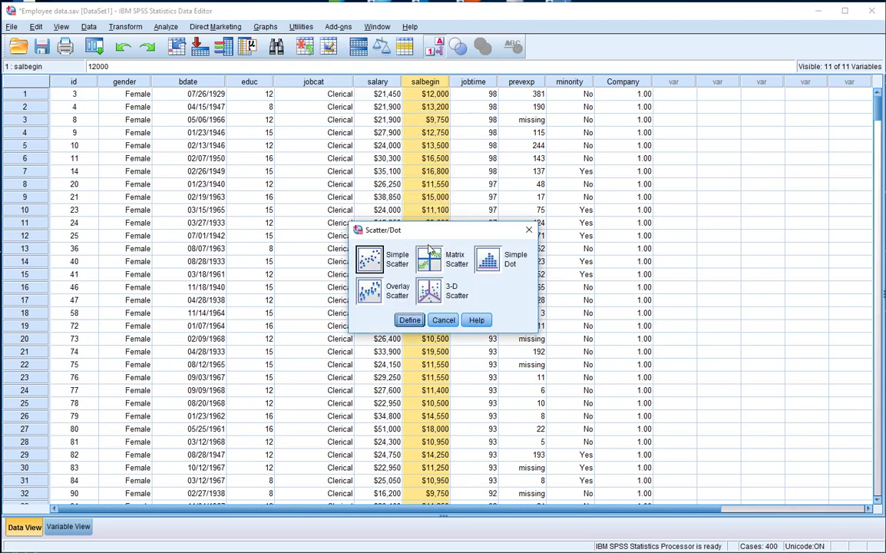
click(369, 260)
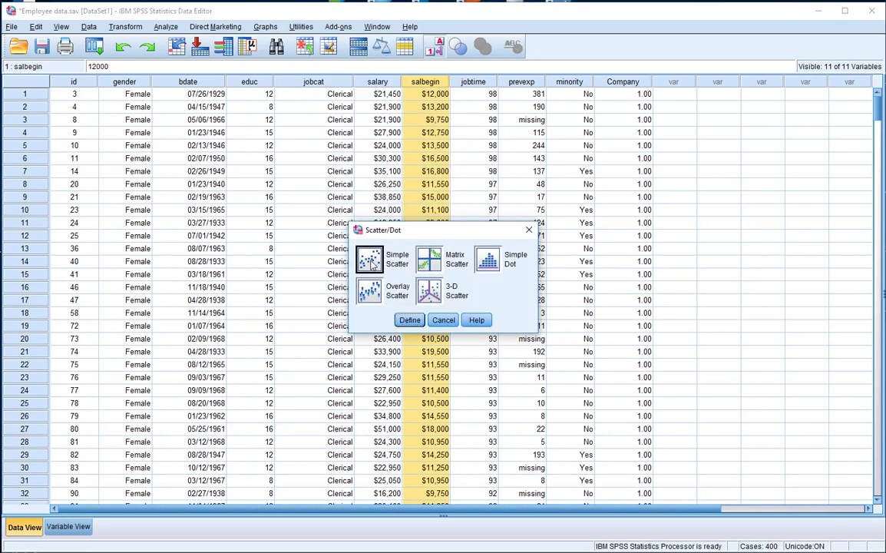
click(411, 320)
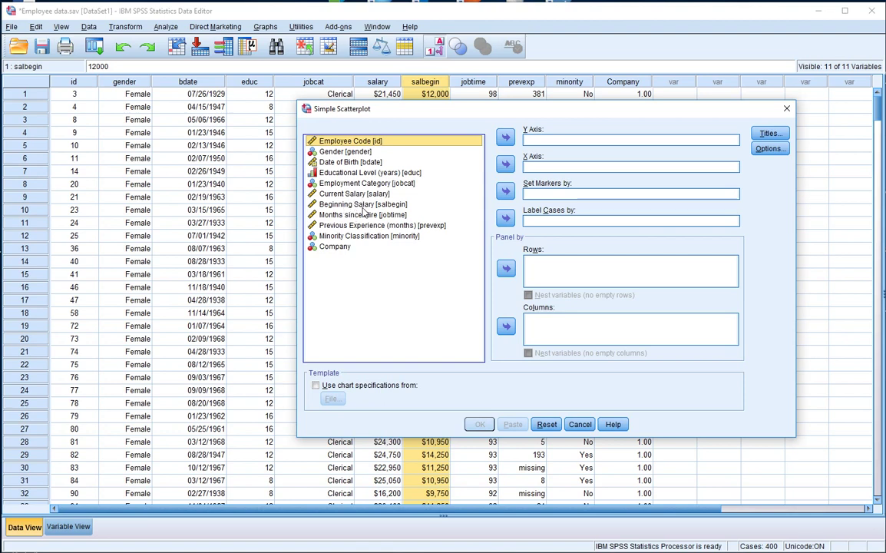
click(358, 206)
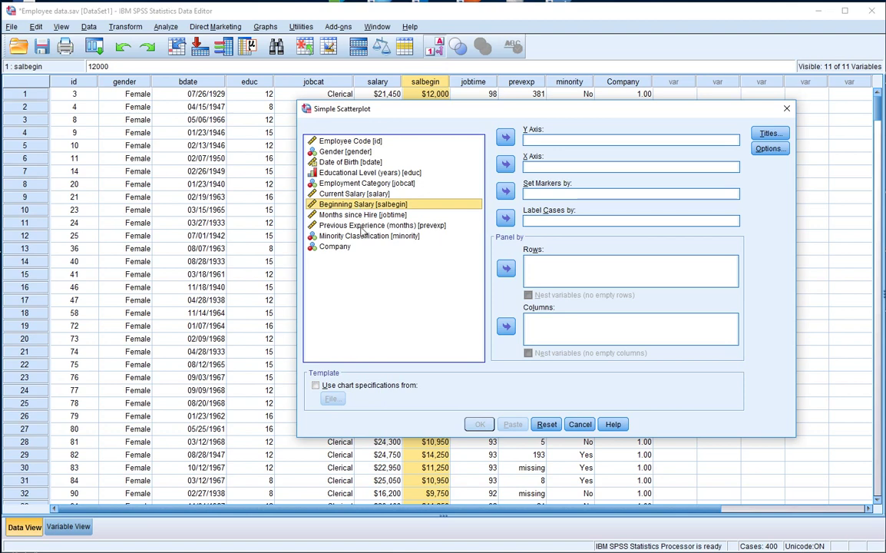
click(363, 225)
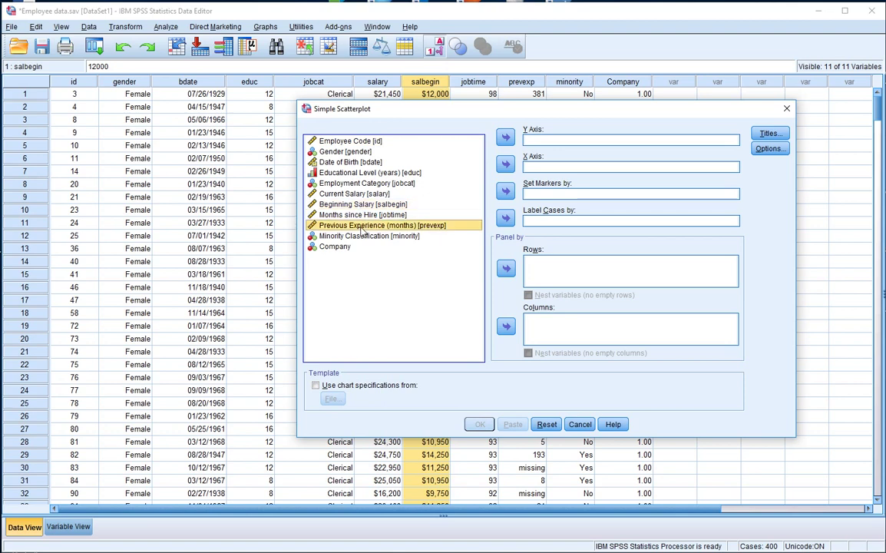
click(357, 205)
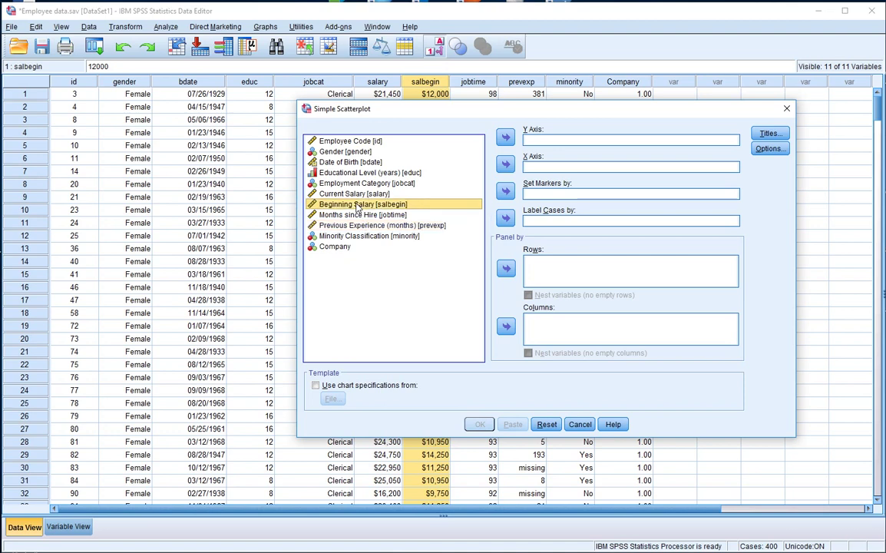
click(506, 137)
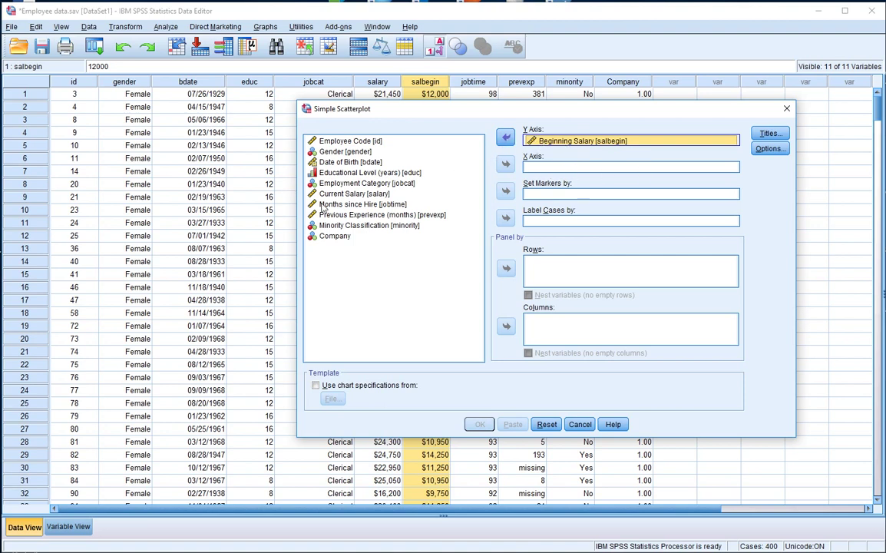
click(355, 217)
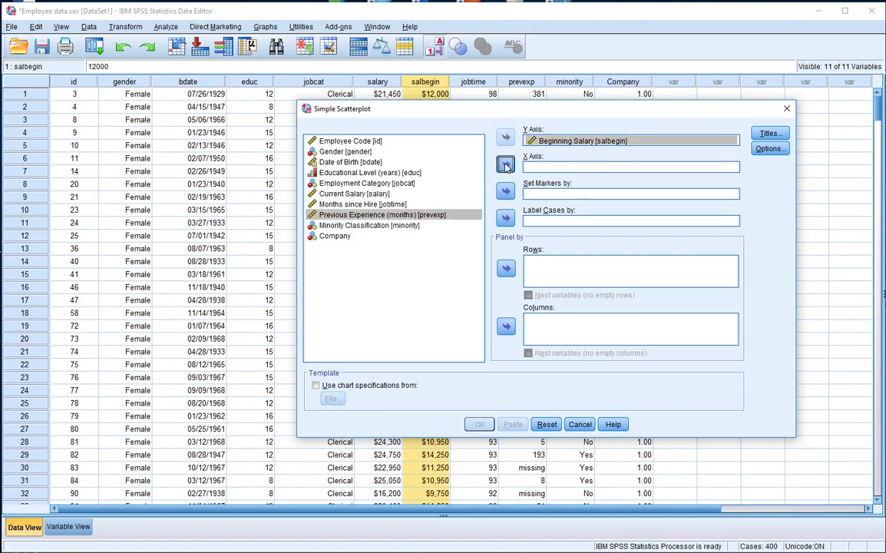
click(507, 165)
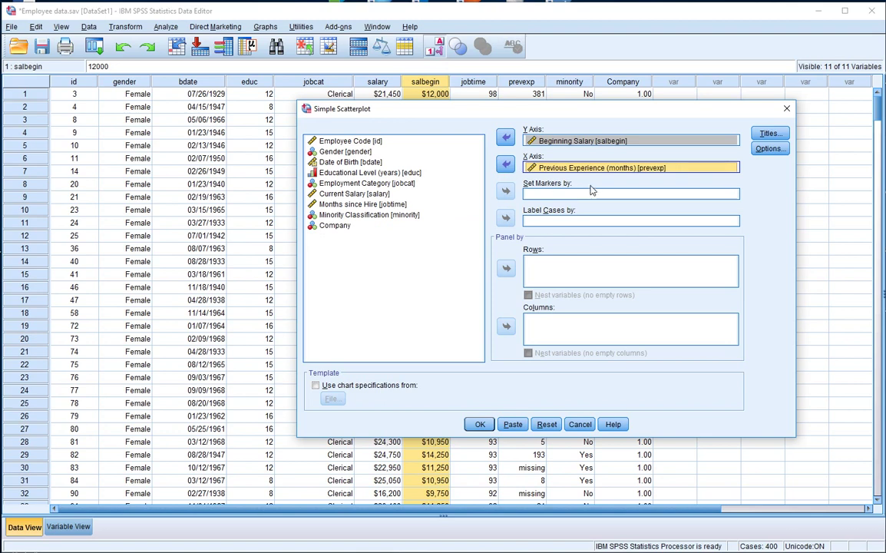
click(479, 425)
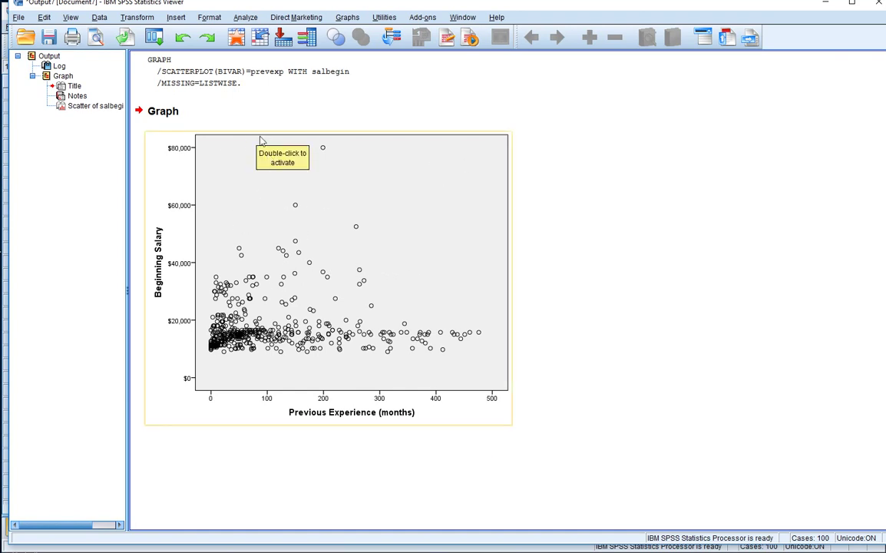
Step: Open the scatterplot for editing and add the chart title "ScatterPlot: Previous Experience vs Beginning Salary"
double_click(417, 271)
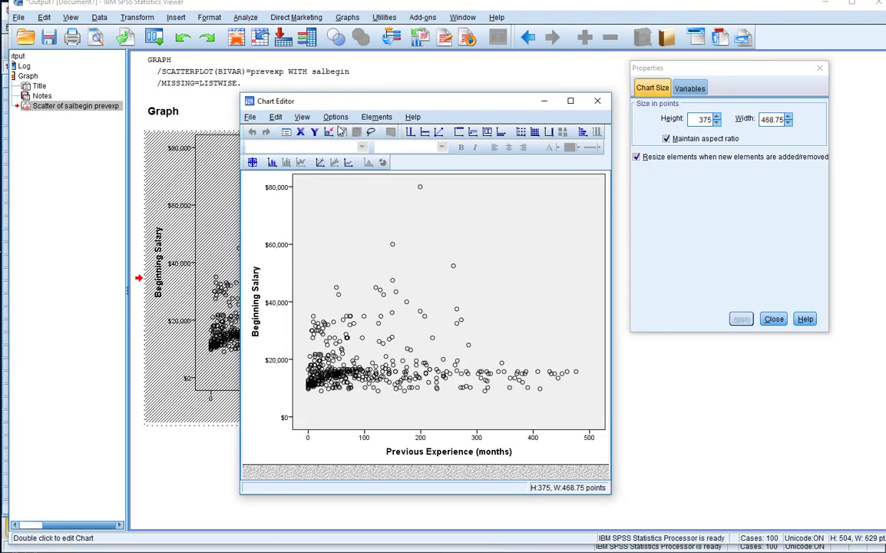
click(335, 117)
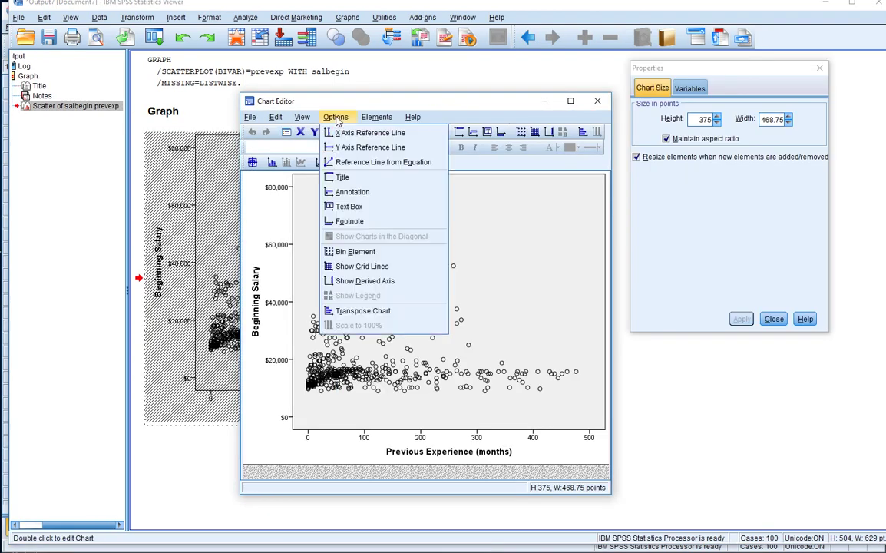
click(343, 177)
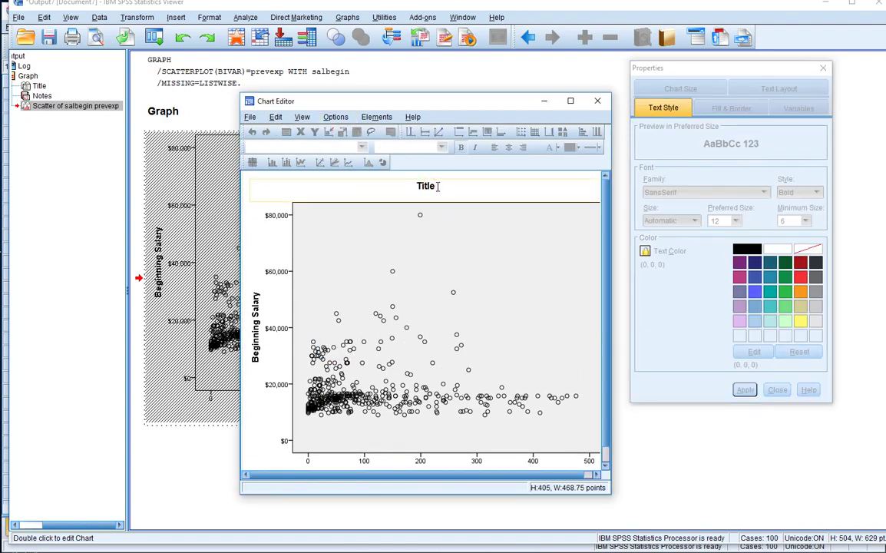
key(BackSpace)
key(BackSpace)
key(BackSpace)
text(Sca)
text(tterPlot: Pre)
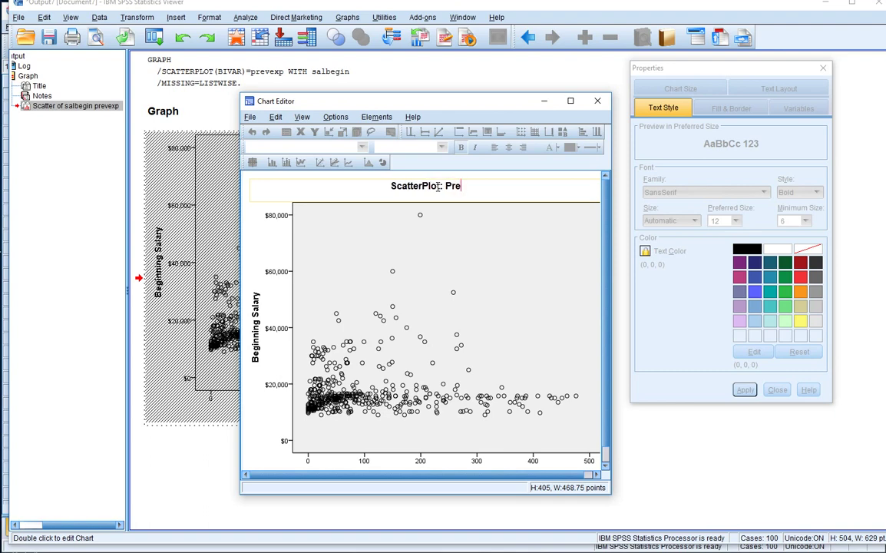
text(vious Expe)
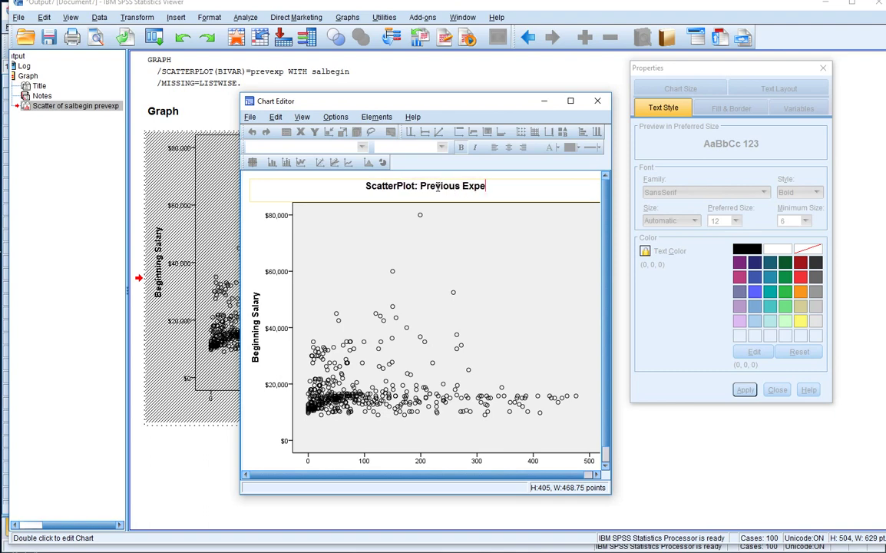
text(rience)
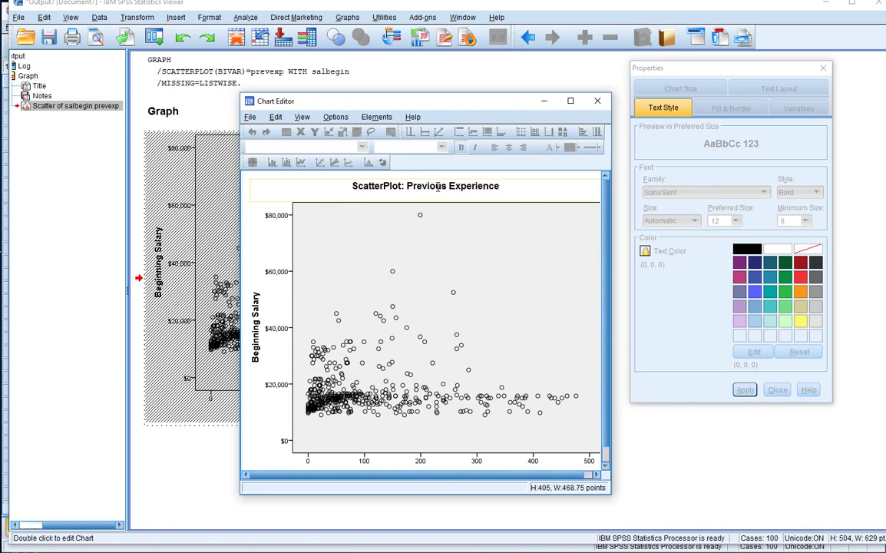
text( vs )
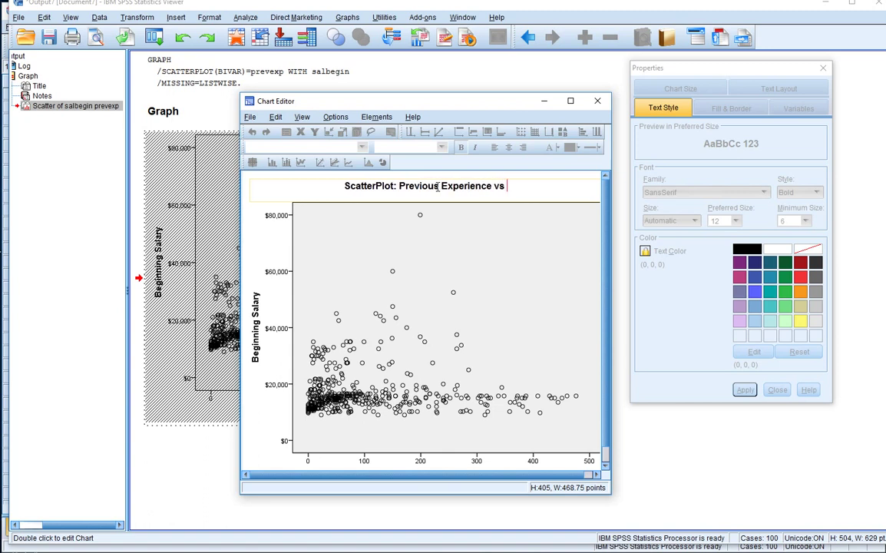
text(Beginn)
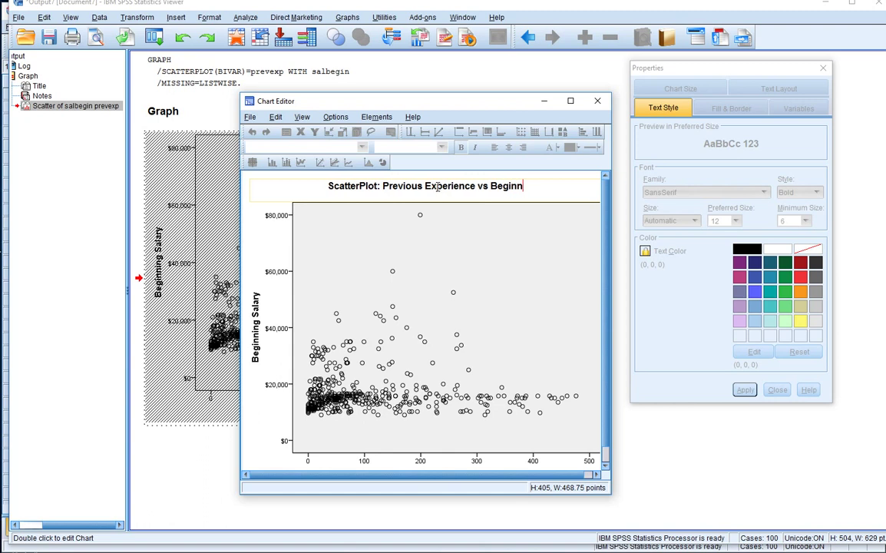
text(ing Salry)
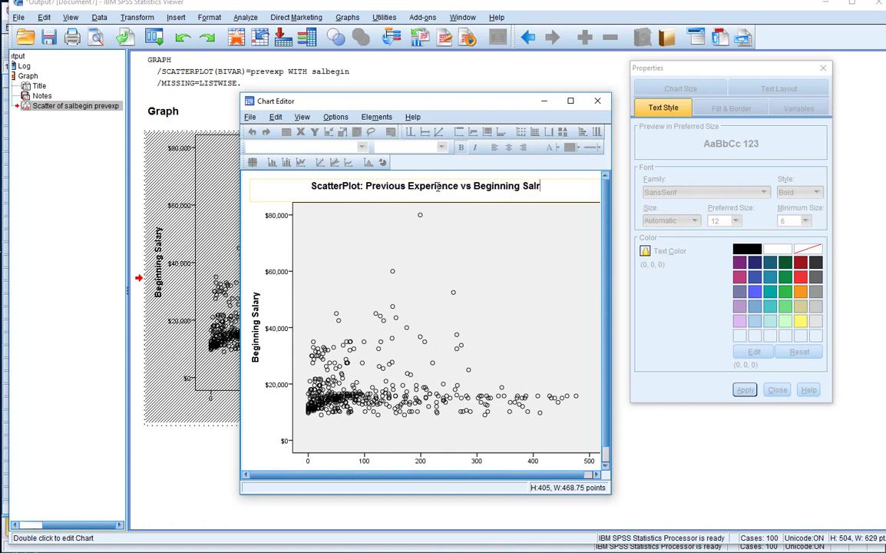
key(BackSpace)
key(BackSpace)
text(ary)
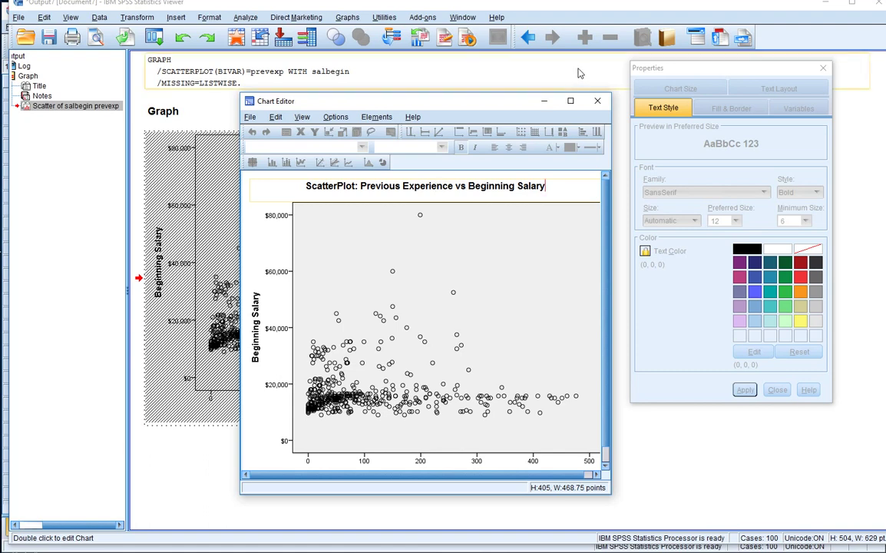
Step: Finish the chart title edit and add a linear fit line at total to the scatterplot, without confidence intervals
click(597, 101)
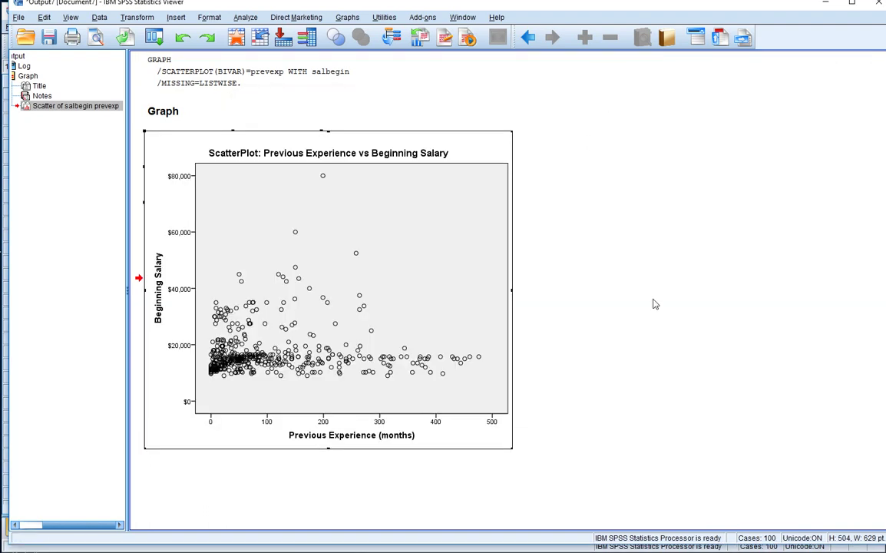
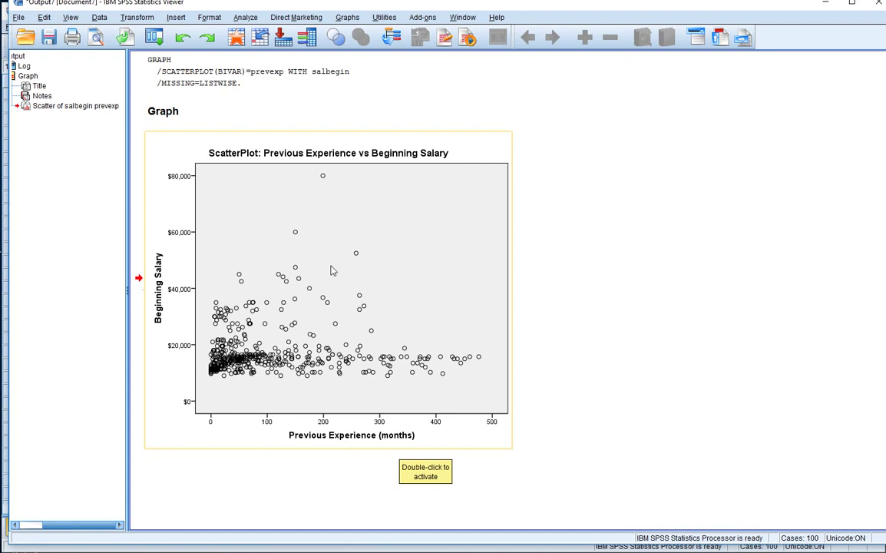
double_click(411, 255)
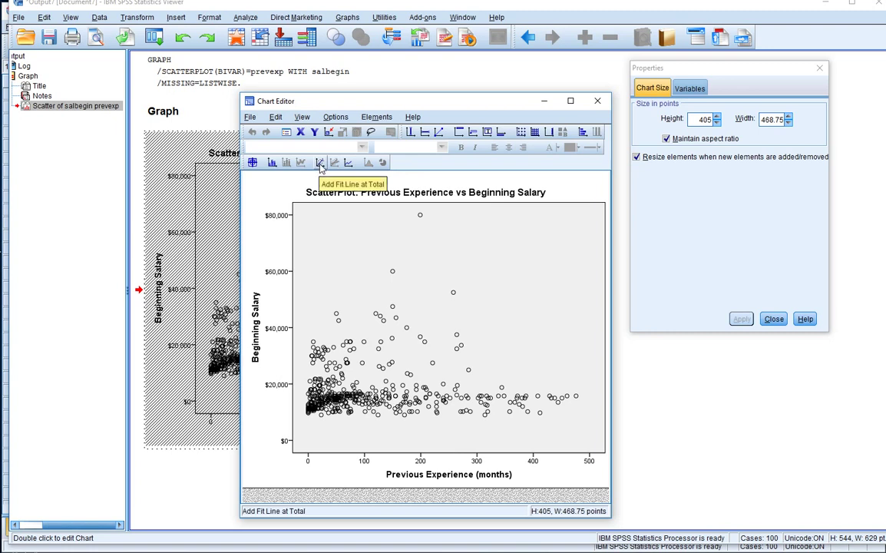
click(321, 163)
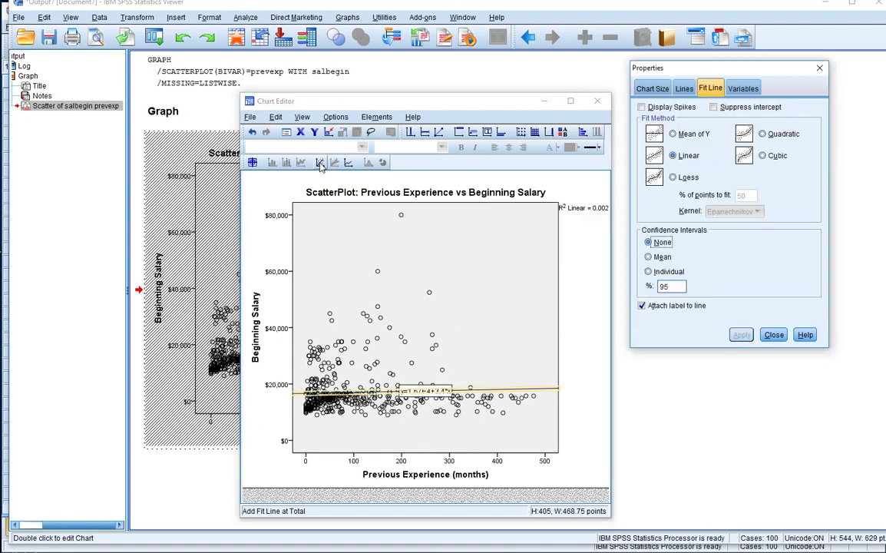
click(596, 100)
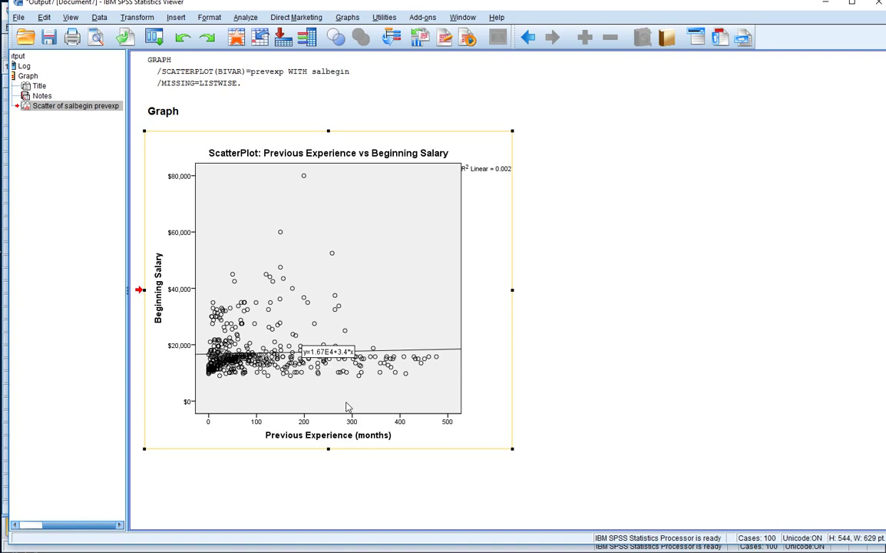
click(561, 315)
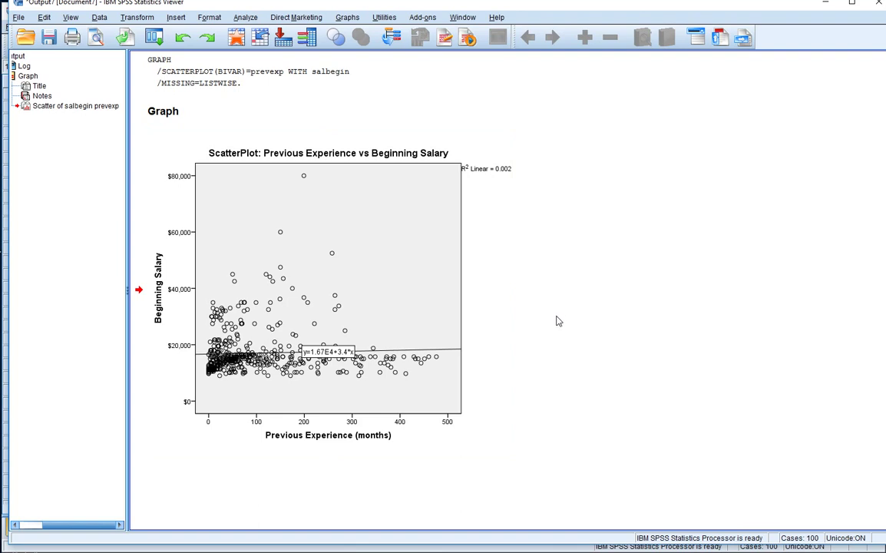
click(501, 289)
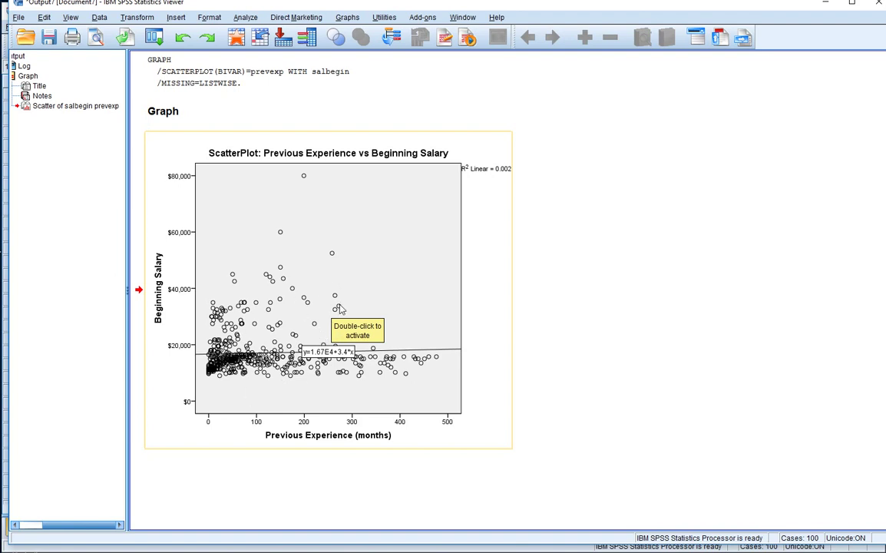
Step: Split the data file by Gender [gender] using Compare groups, with the file sorted by grouping variables
click(198, 119)
click(100, 18)
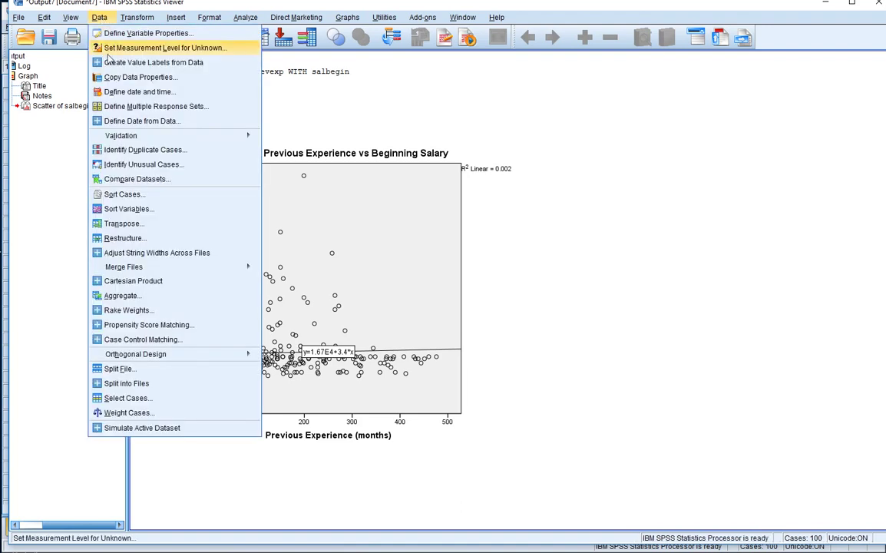
click(123, 369)
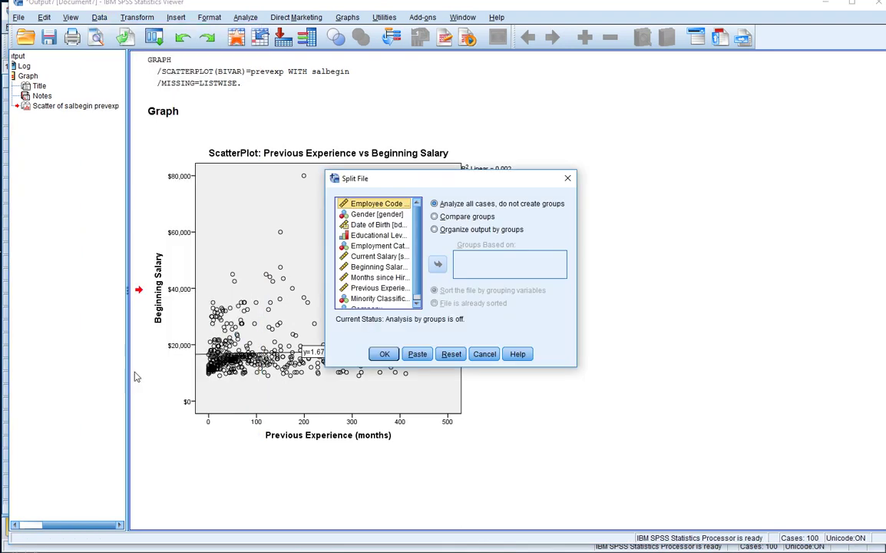
click(435, 216)
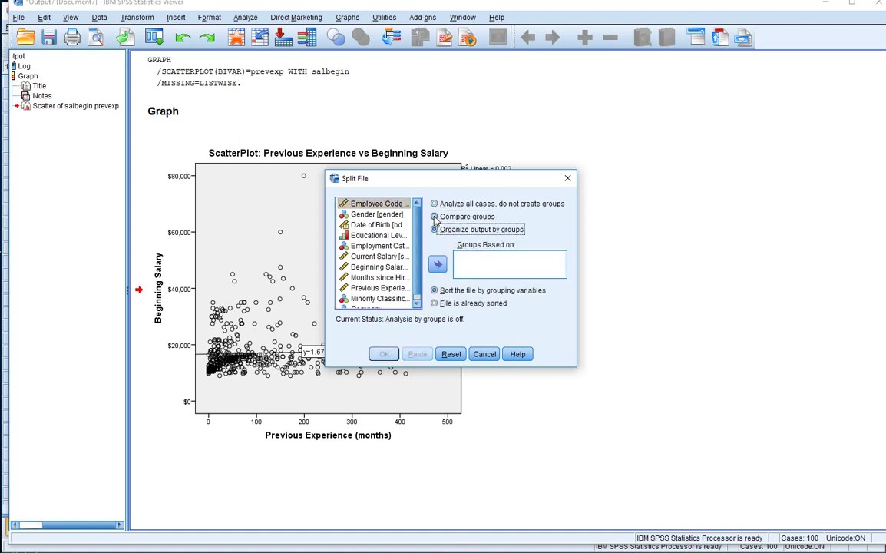
click(434, 217)
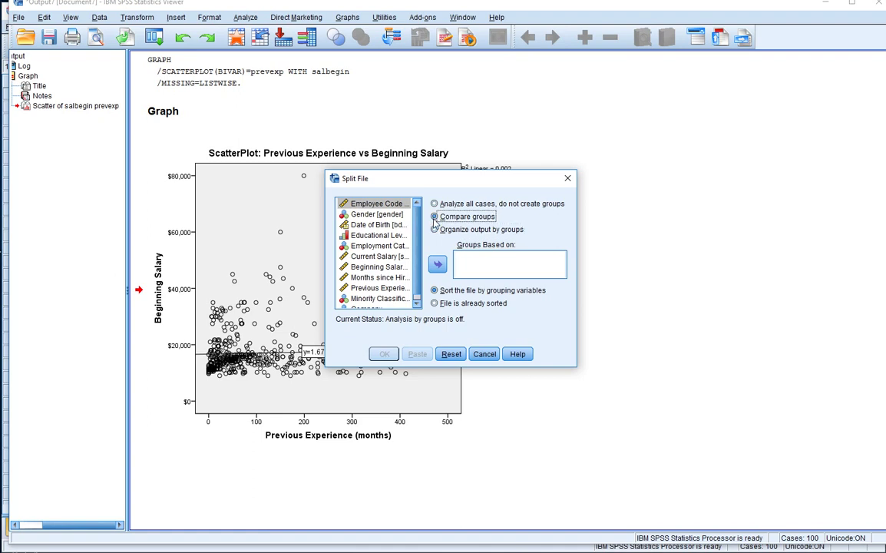
click(376, 214)
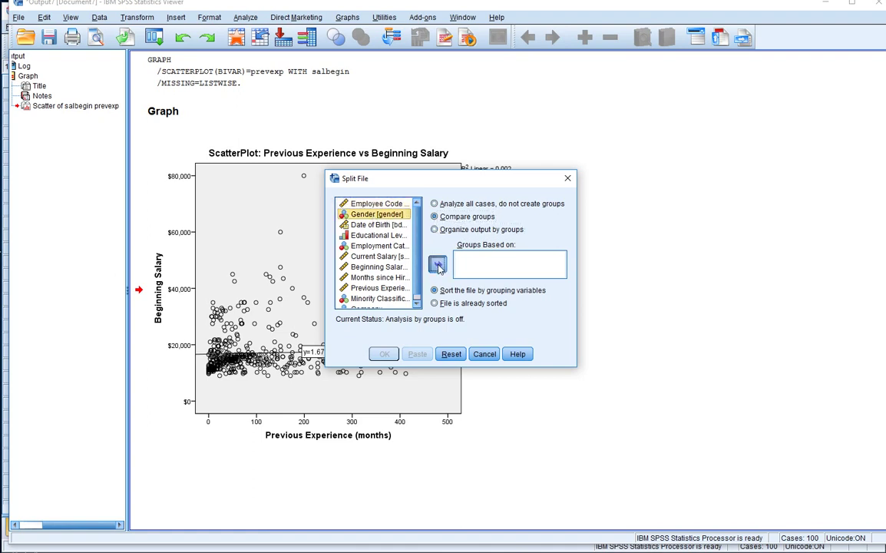
click(438, 266)
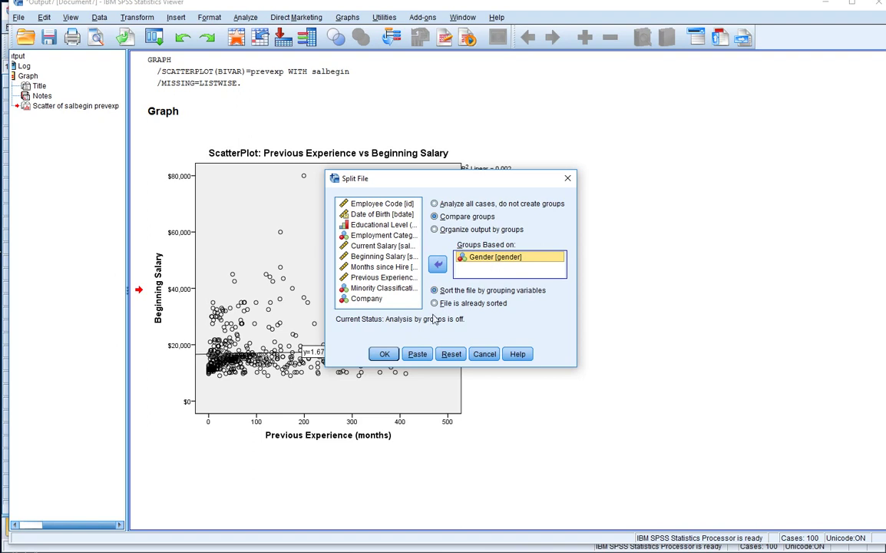
click(387, 354)
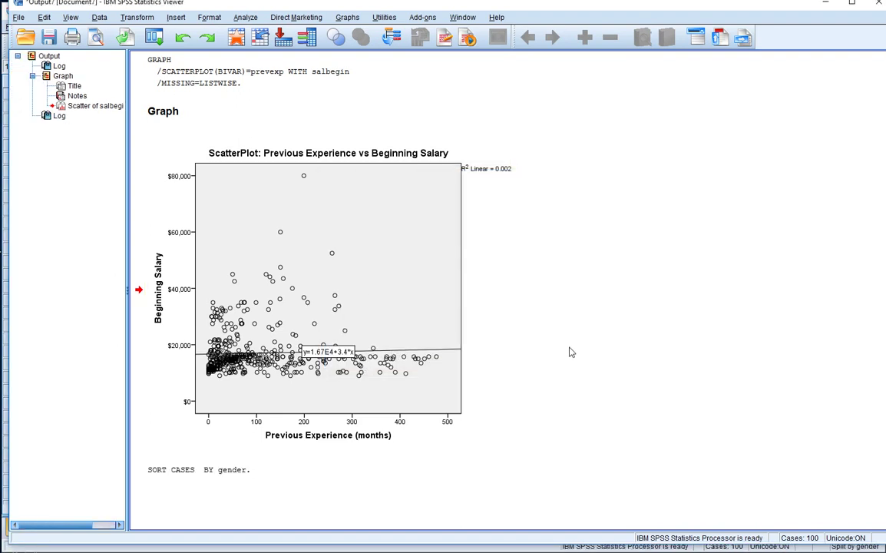